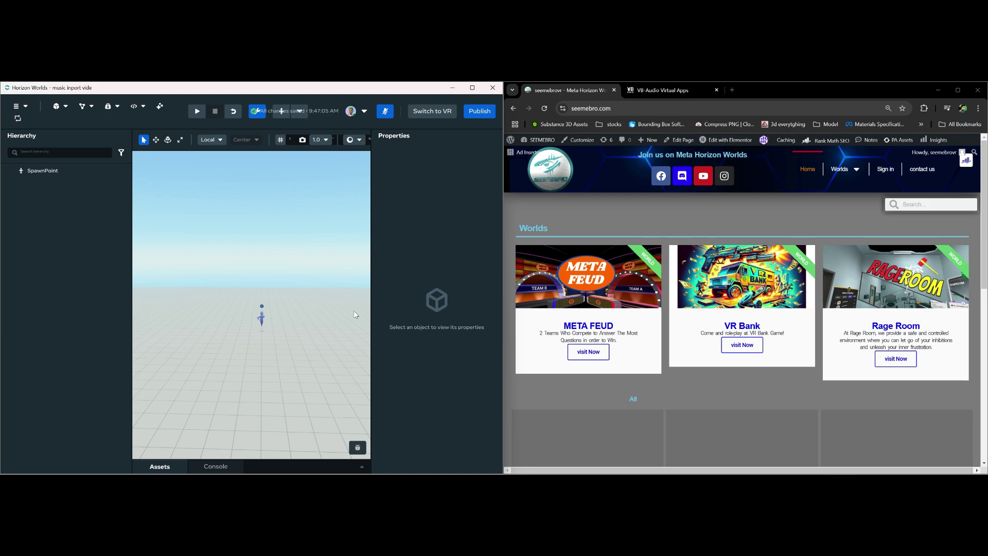
- Open the VB-Audio Virtual Apps page and find the VBCABLE_Driver_Pack45.zip download
{"action": "left_click", "coordinate": [680, 93]}
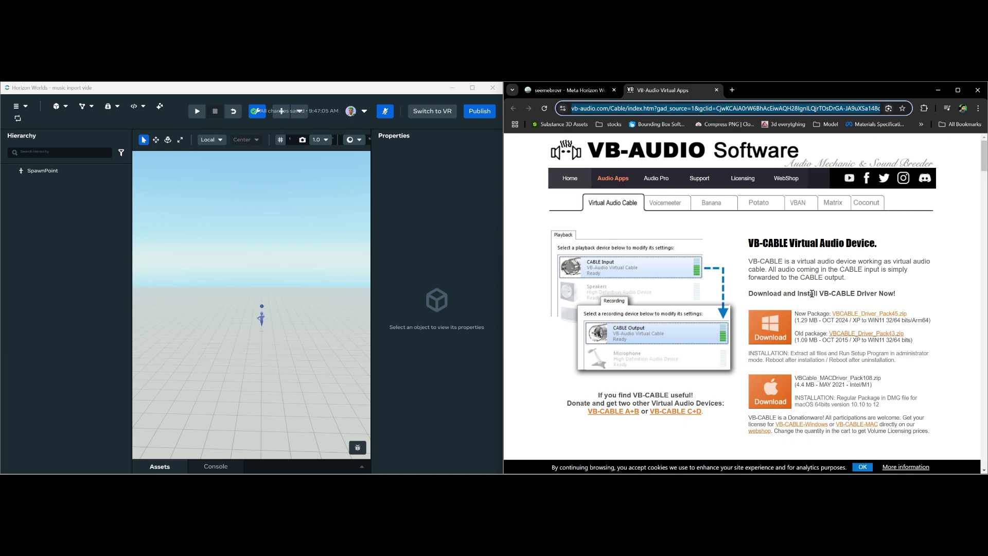
{"action": "scroll", "coordinate": [816, 288], "scroll_direction": "down", "scroll_amount": 2}
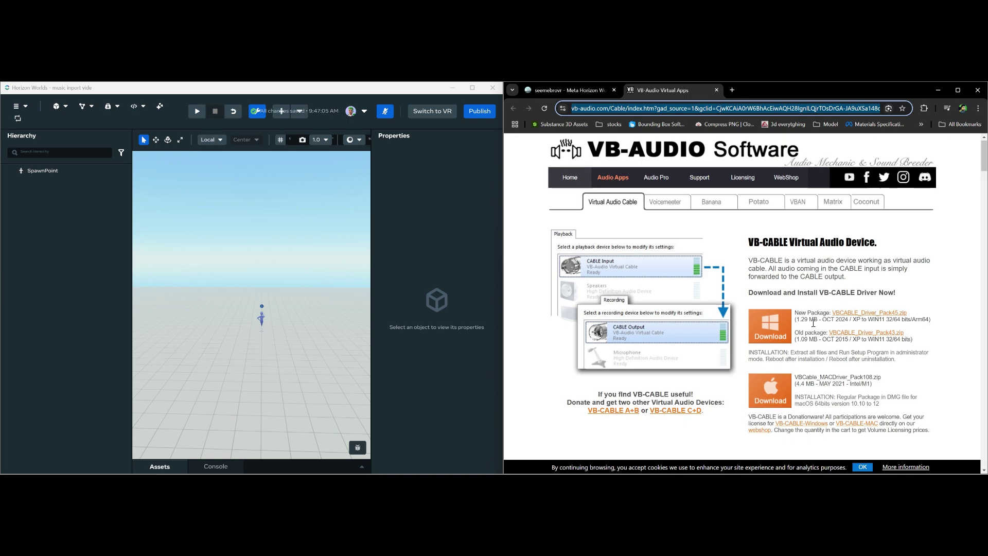
{"action": "scroll", "coordinate": [822, 330], "scroll_direction": "up", "scroll_amount": 1}
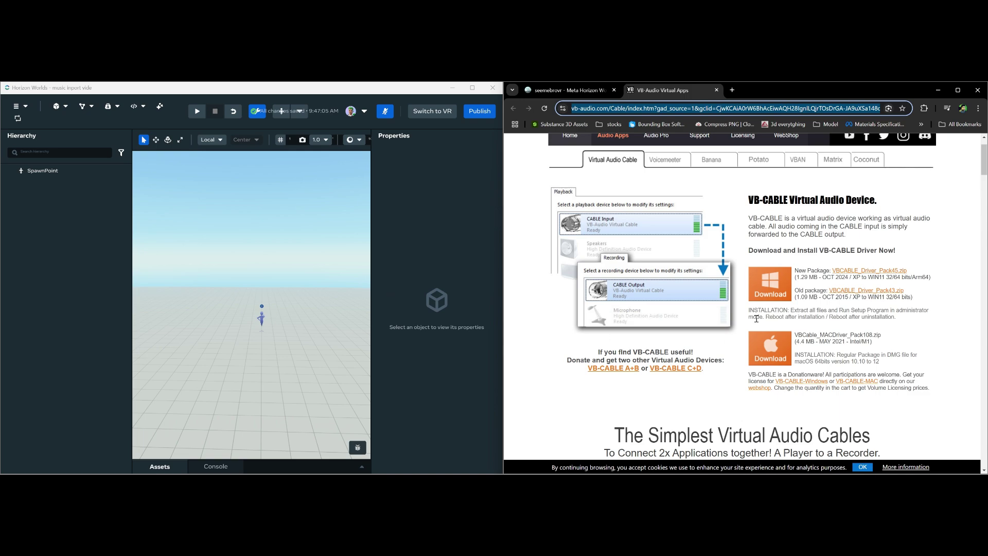
- Download the VB-CABLE driver pack, position the Sound settings window, and open a new Chrome tab
{"action": "left_click", "coordinate": [781, 291]}
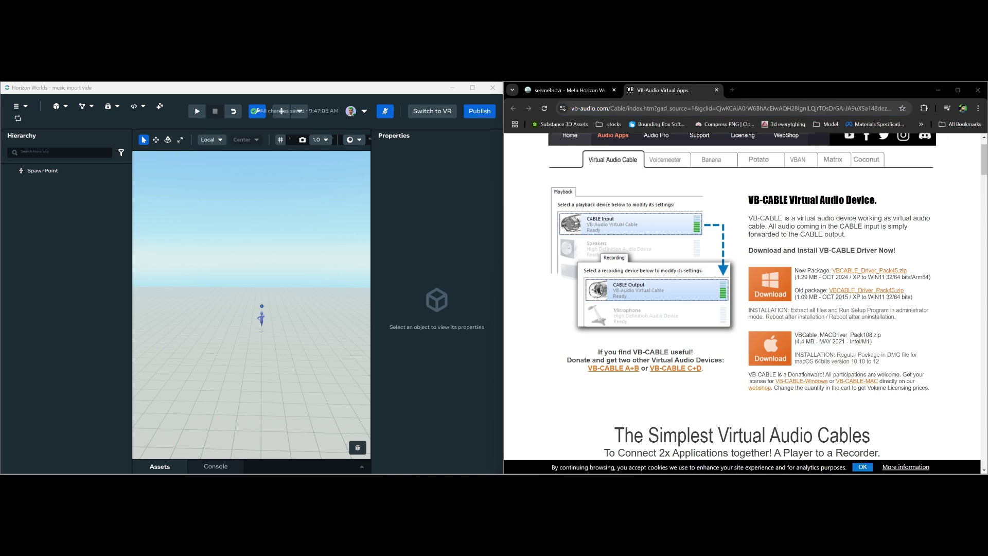
{"action": "left_click_drag", "start_coordinate": [626, 197], "coordinate": [553, 129]}
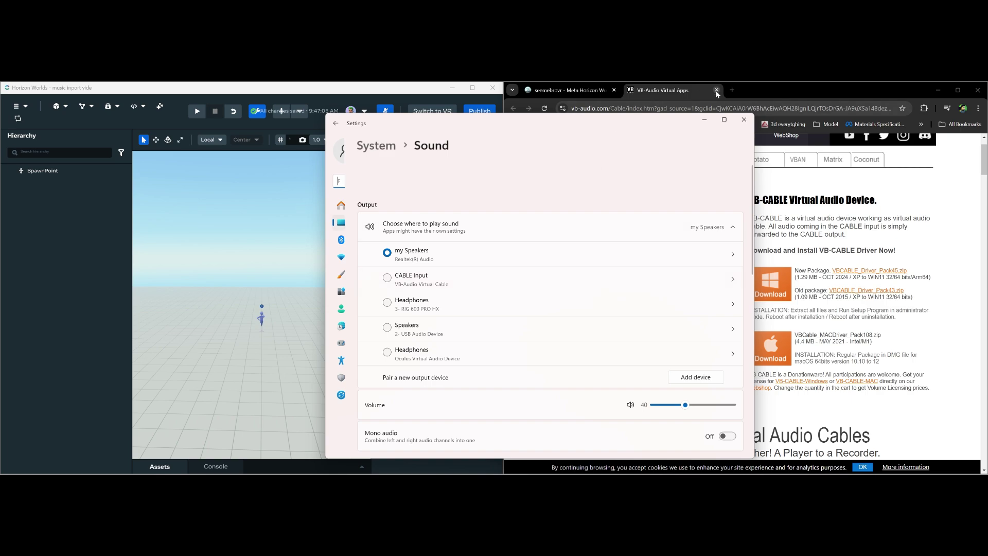
{"action": "left_click", "coordinate": [733, 91]}
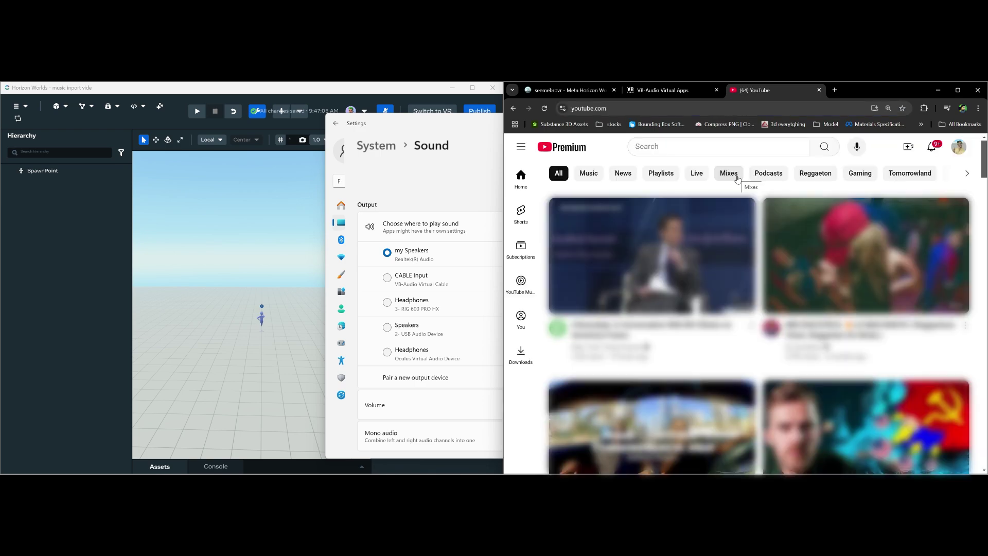
- Search YouTube for 'music beats' and open the Freestyle Beat "ICE" instrumental
{"action": "left_click", "coordinate": [699, 147]}
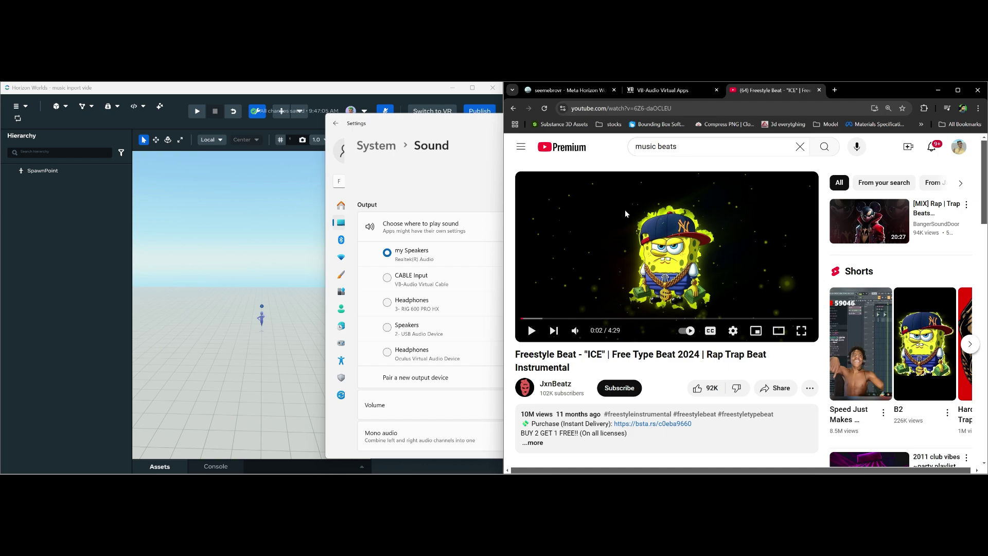
- Set CABLE Input as the default output device for audio and communications
{"action": "left_click", "coordinate": [480, 193]}
{"action": "scroll", "coordinate": [480, 193], "scroll_direction": "down", "scroll_amount": 3}
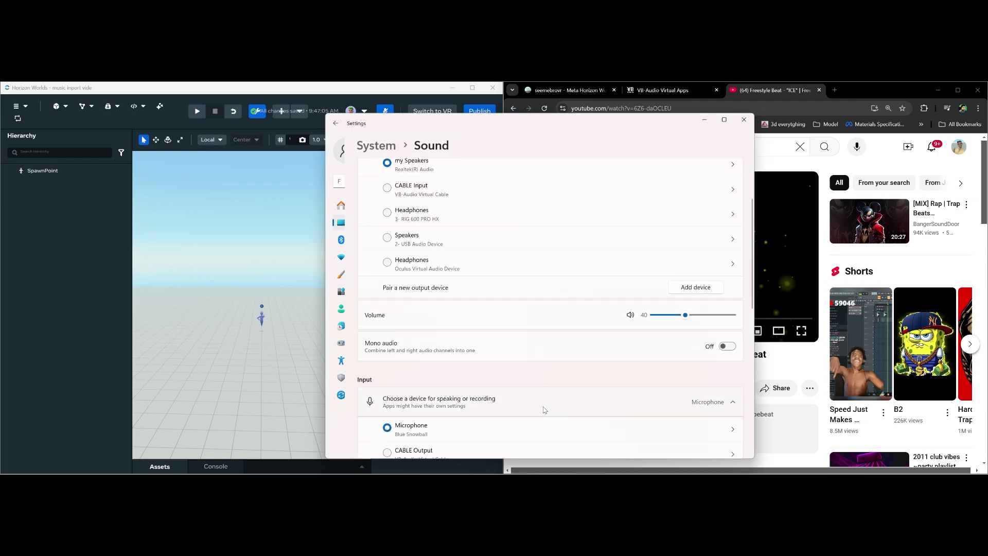
{"action": "scroll", "coordinate": [540, 380], "scroll_direction": "up", "scroll_amount": 1}
{"action": "left_click", "coordinate": [518, 237]}
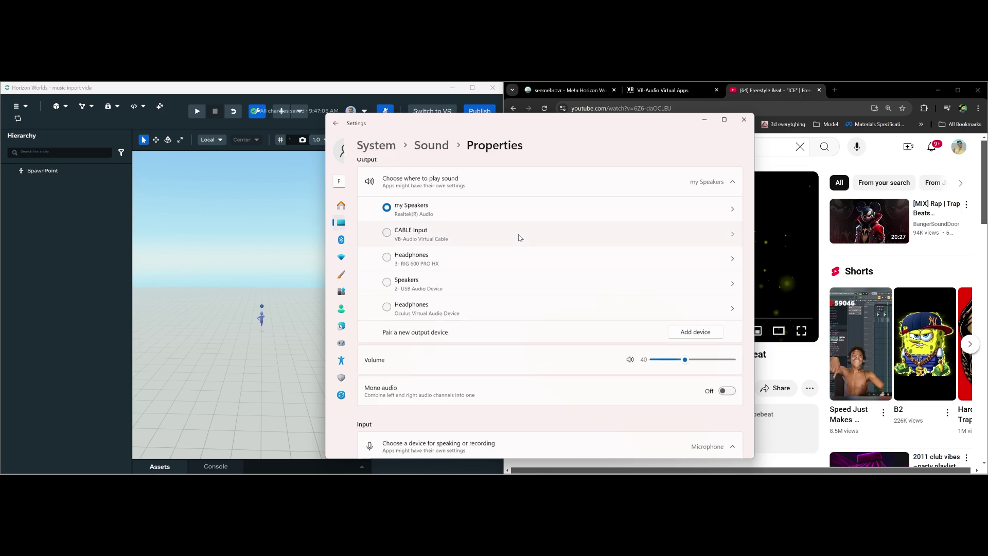
{"action": "left_click", "coordinate": [712, 278]}
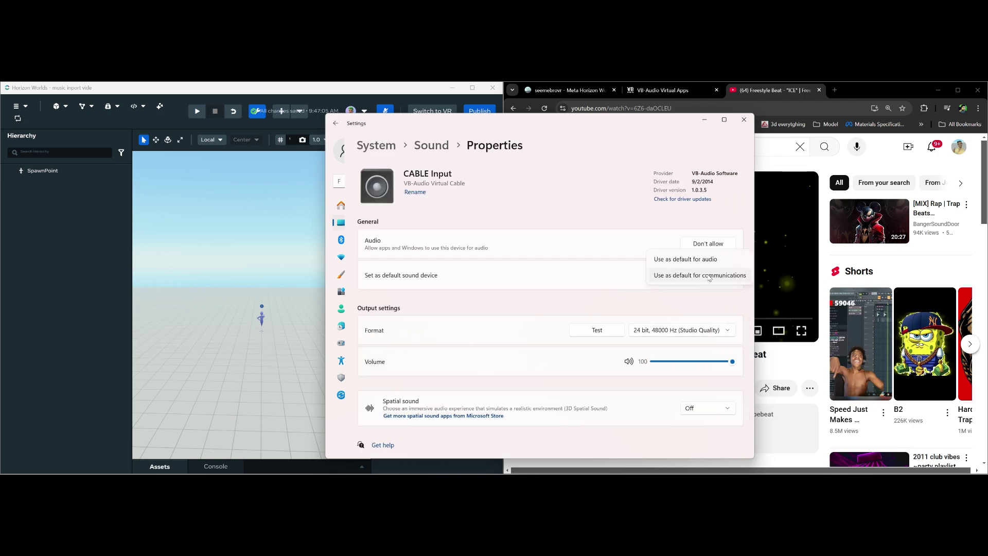
{"action": "left_click", "coordinate": [700, 280]}
{"action": "left_click", "coordinate": [715, 280]}
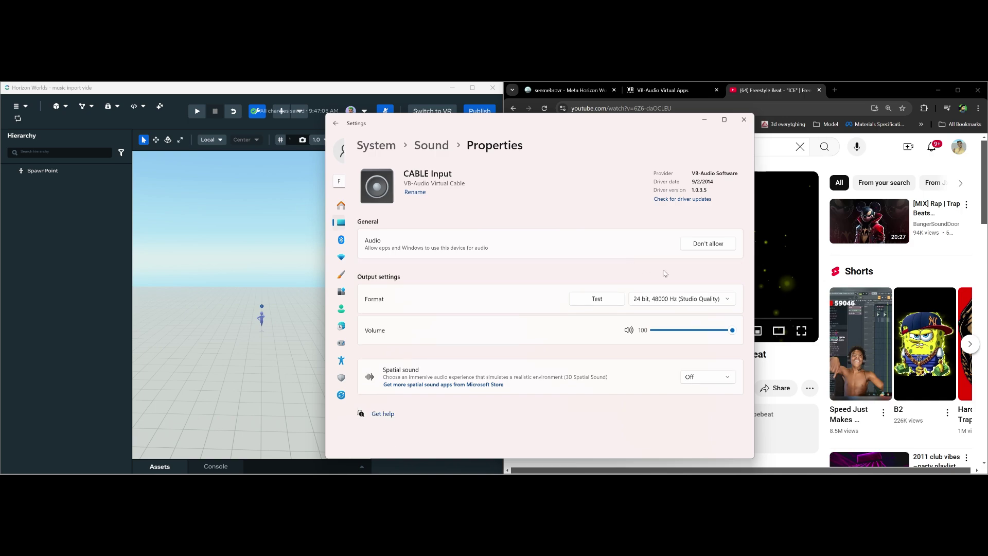
{"action": "left_click", "coordinate": [335, 123]}
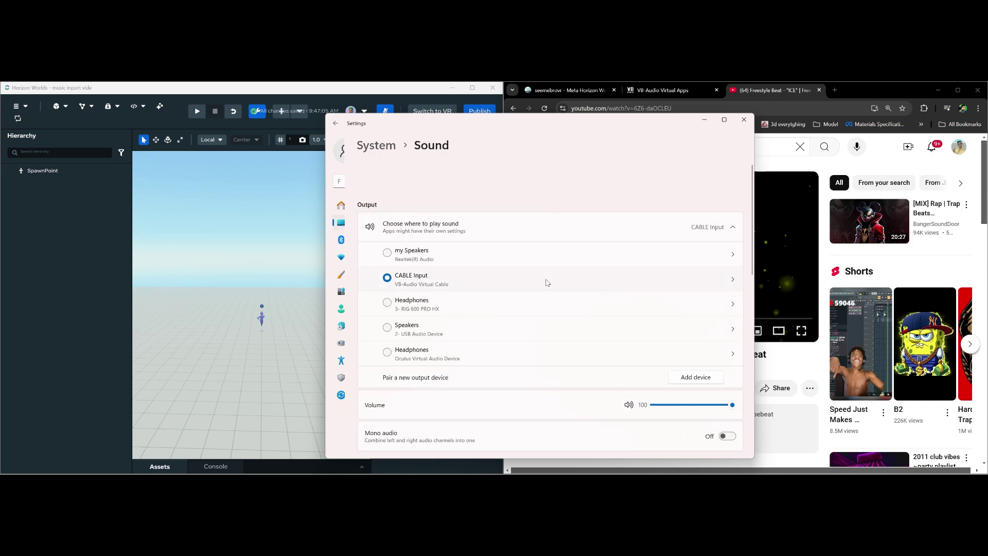
- Set CABLE Output as the default input device, then return to the Horizon Worlds editor
{"action": "scroll", "coordinate": [548, 283], "scroll_direction": "down", "scroll_amount": 3}
{"action": "scroll", "coordinate": [547, 282], "scroll_direction": "down", "scroll_amount": 3}
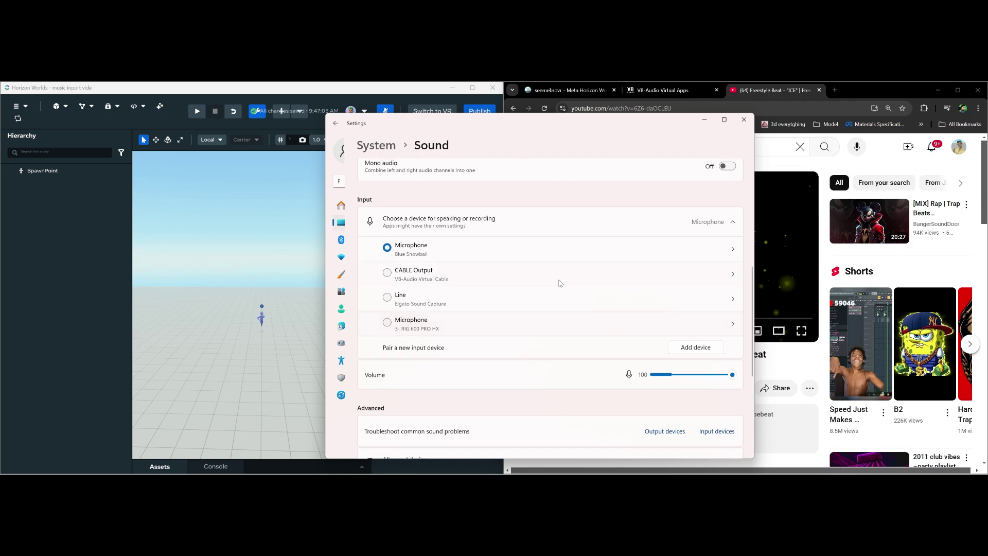
{"action": "left_click", "coordinate": [690, 284]}
{"action": "left_click", "coordinate": [690, 283]}
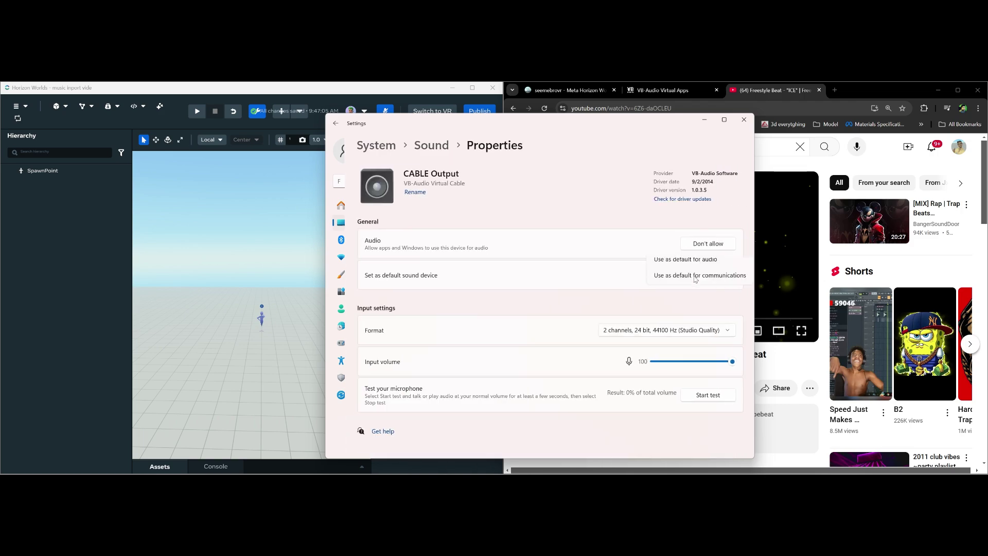
{"action": "left_click", "coordinate": [695, 278]}
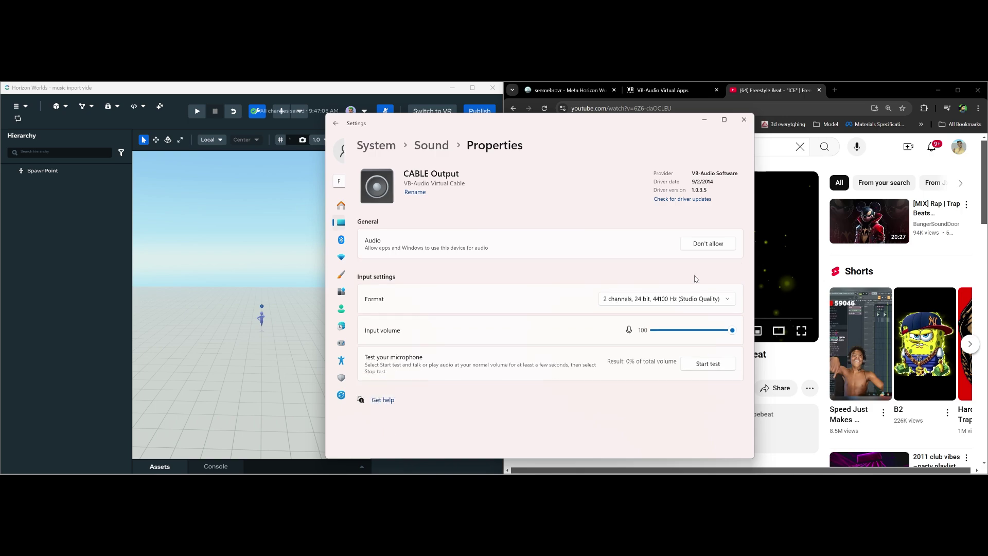
{"action": "key", "text": "alt+Left"}
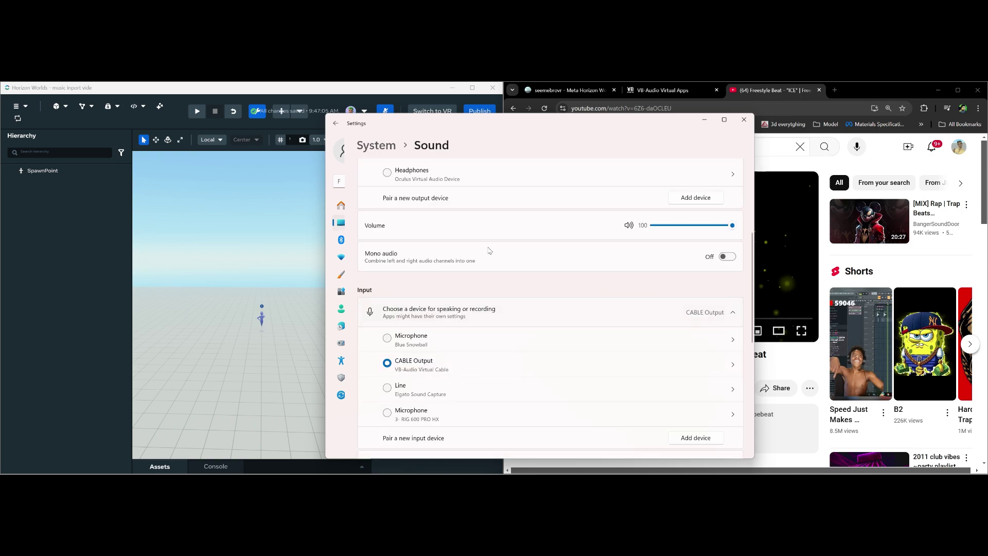
{"action": "scroll", "coordinate": [478, 231], "scroll_direction": "up", "scroll_amount": 2}
{"action": "scroll", "coordinate": [479, 230], "scroll_direction": "down", "scroll_amount": 1}
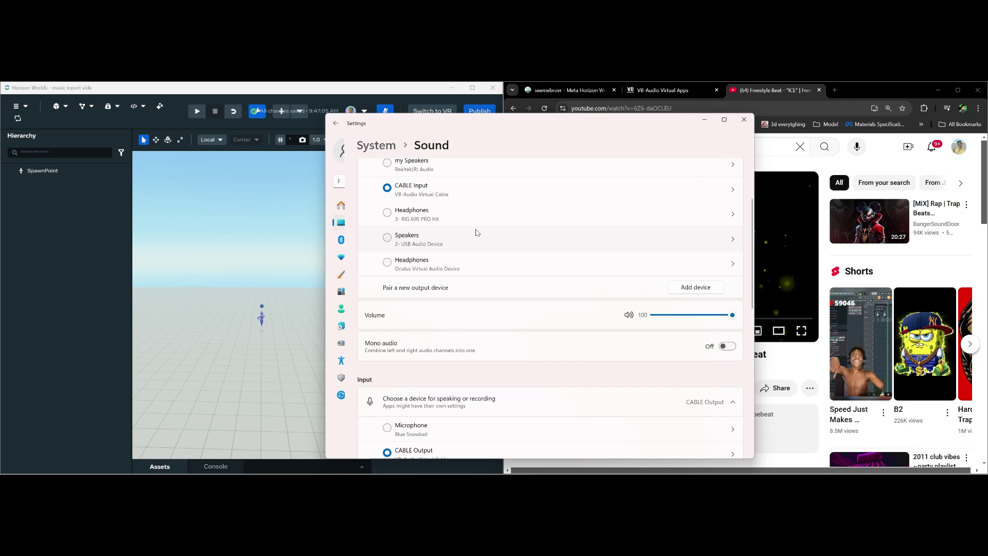
{"action": "left_click", "coordinate": [259, 89]}
- Close the editor and relaunch Meta Horizon Worlds in Desktop Mode from Meta Quest Link
{"action": "left_click", "coordinate": [17, 106]}
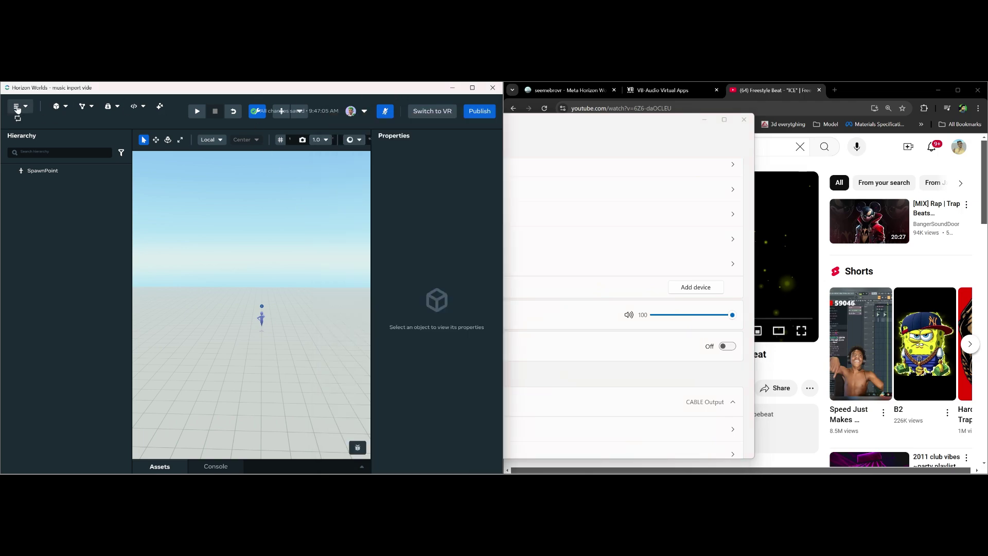
{"action": "left_click", "coordinate": [50, 284]}
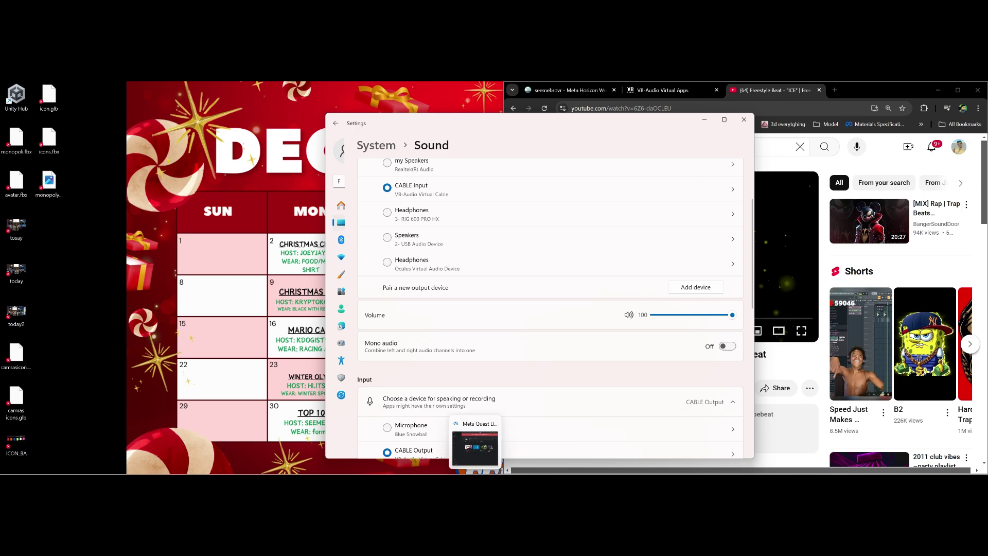
{"action": "right_click", "coordinate": [474, 470]}
{"action": "left_click", "coordinate": [453, 433]}
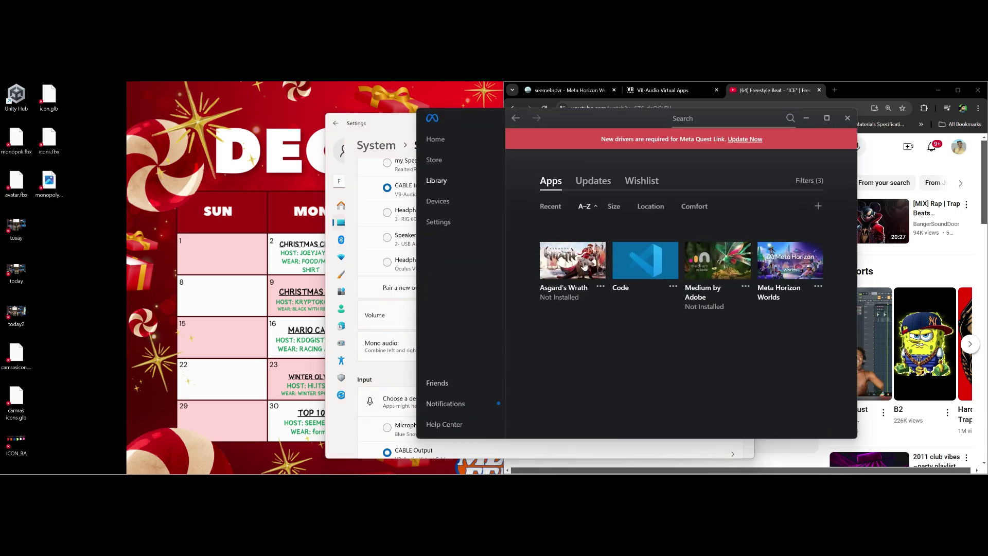
{"action": "left_click", "coordinate": [818, 287]}
{"action": "left_click", "coordinate": [808, 323]}
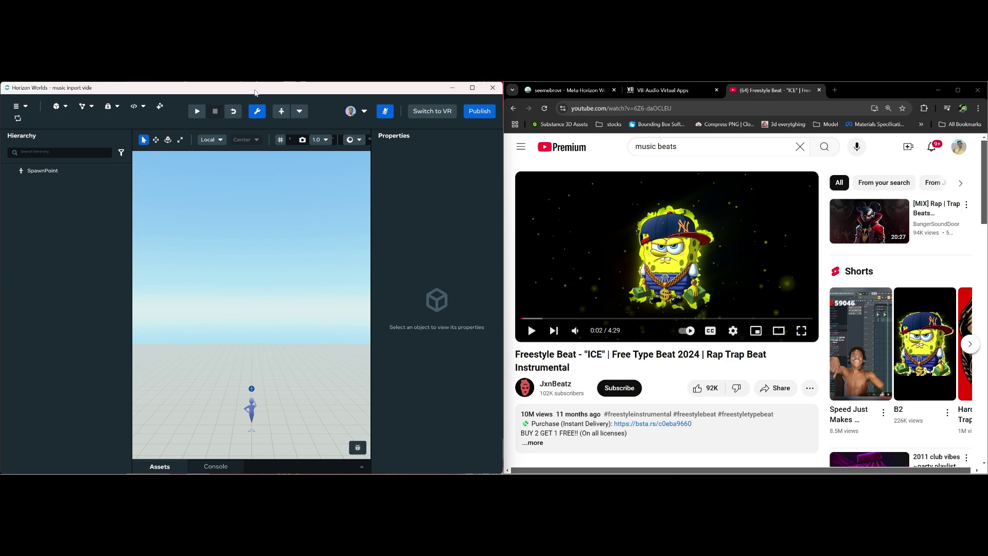
- Unmute the mic, preview the world while briefly playing the YouTube beat, then exit preview
{"action": "left_click", "coordinate": [387, 116]}
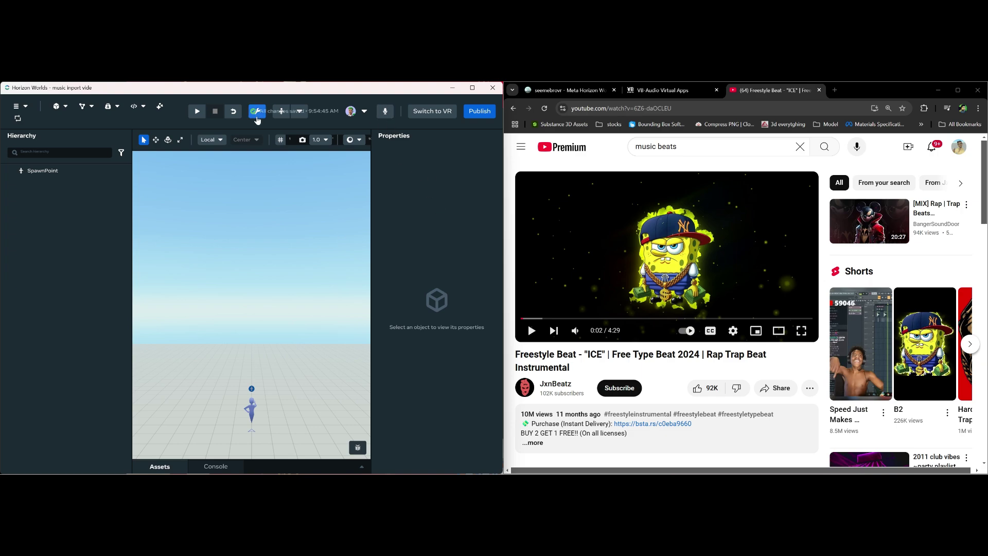
{"action": "left_click", "coordinate": [279, 115]}
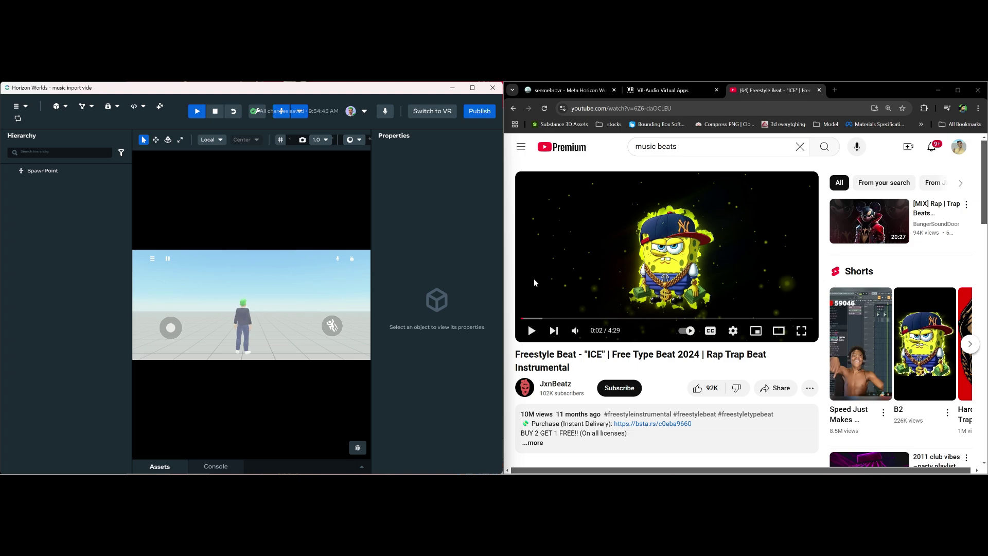
{"action": "left_click", "coordinate": [580, 268]}
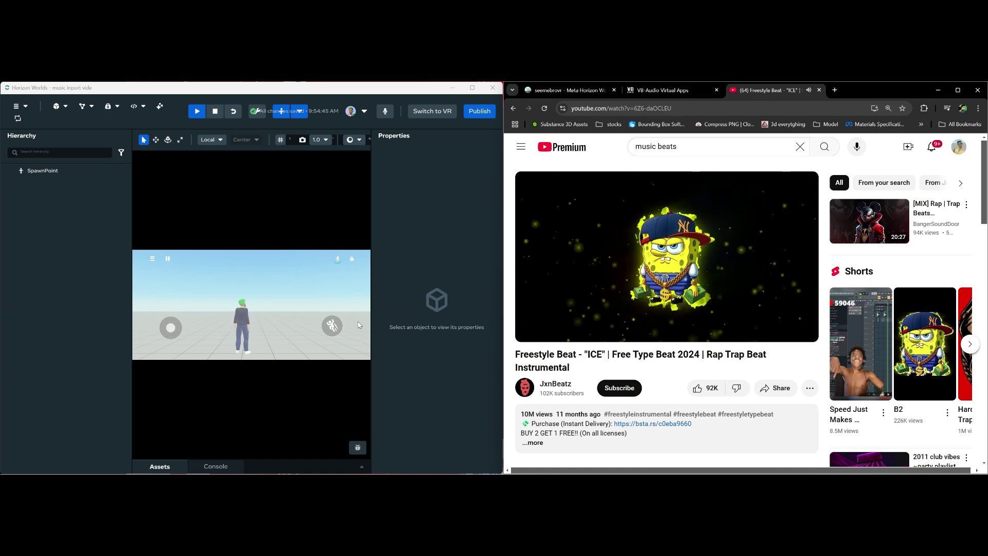
{"action": "left_click", "coordinate": [603, 264]}
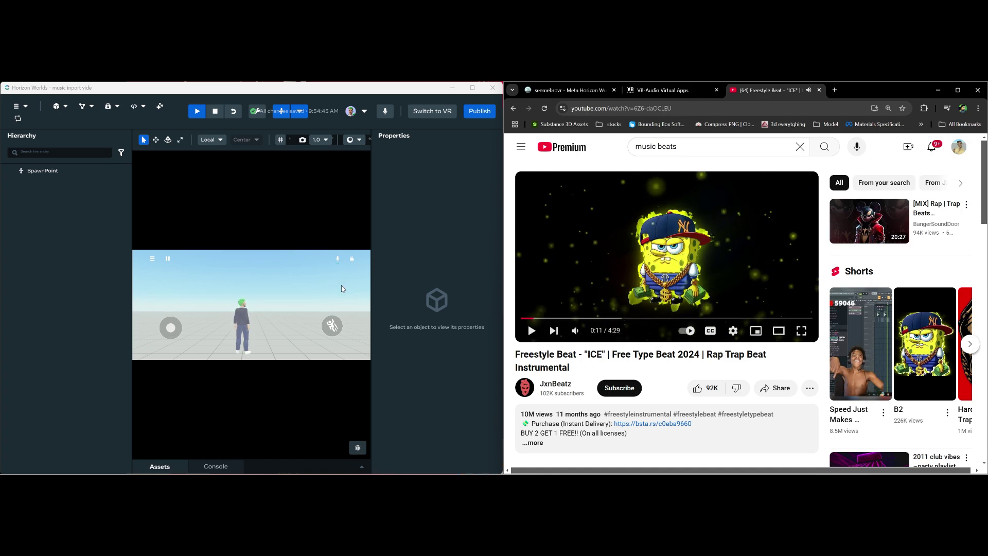
{"action": "key", "text": "Escape"}
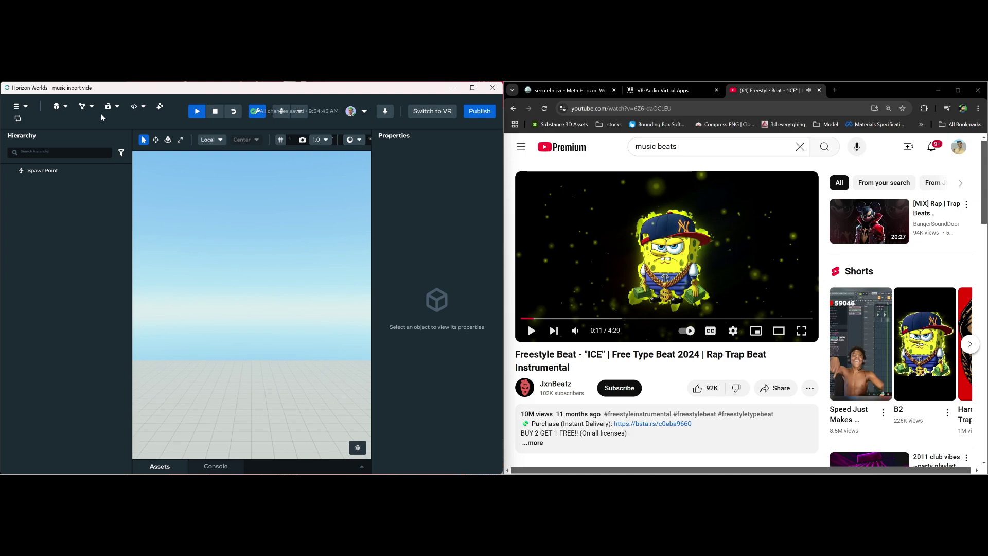
- Add a Sound Recorder gizmo from the Build menu's Gizmos list and close the browser
{"action": "left_click", "coordinate": [88, 106]}
{"action": "left_click", "coordinate": [70, 108]}
{"action": "left_click", "coordinate": [63, 109]}
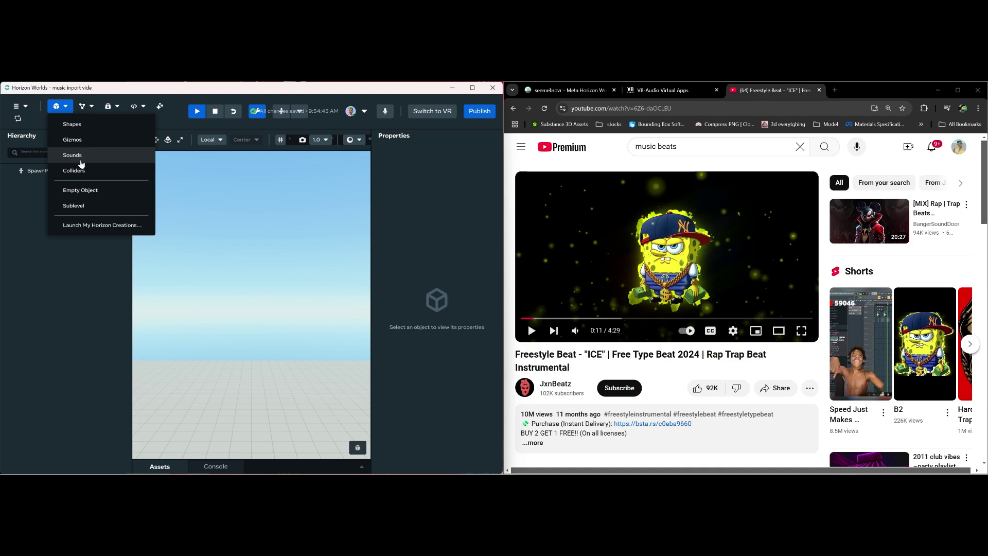
{"action": "left_click", "coordinate": [79, 140]}
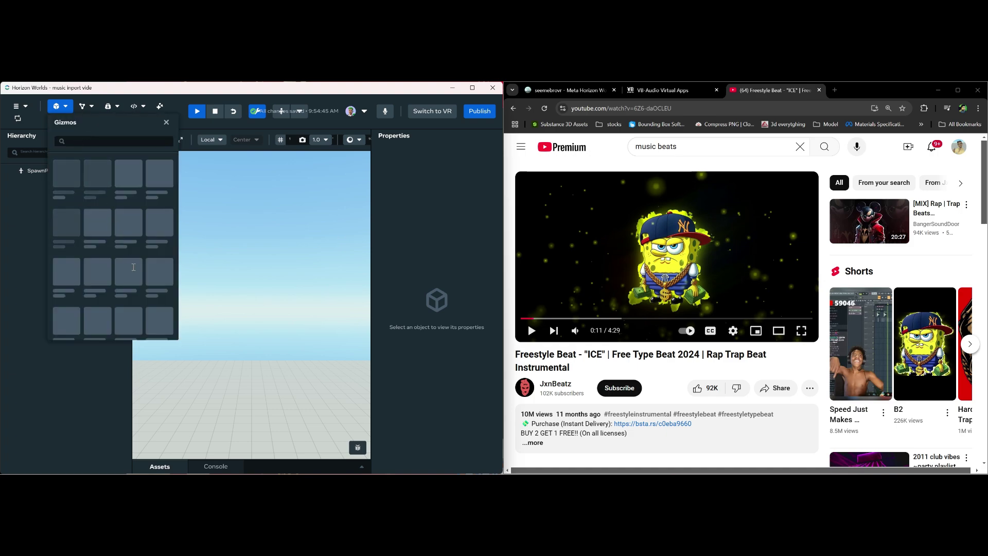
{"action": "left_click", "coordinate": [157, 319]}
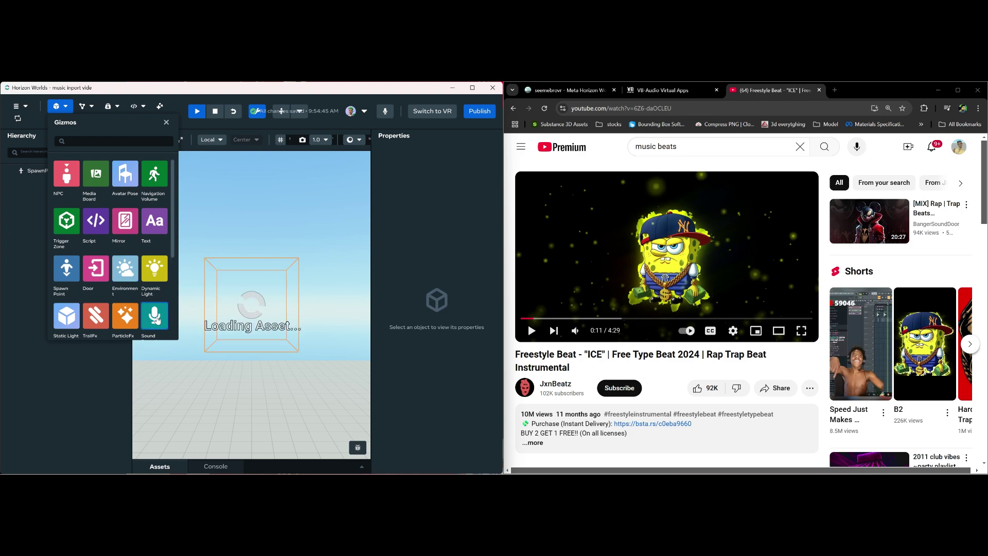
{"action": "scroll", "coordinate": [159, 288], "scroll_direction": "down", "scroll_amount": 1}
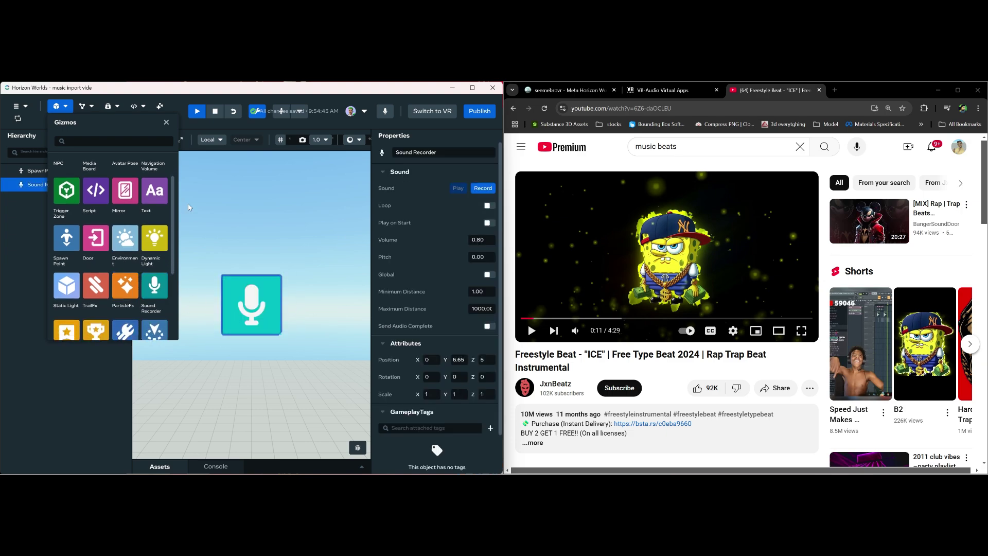
{"action": "left_click", "coordinate": [166, 123]}
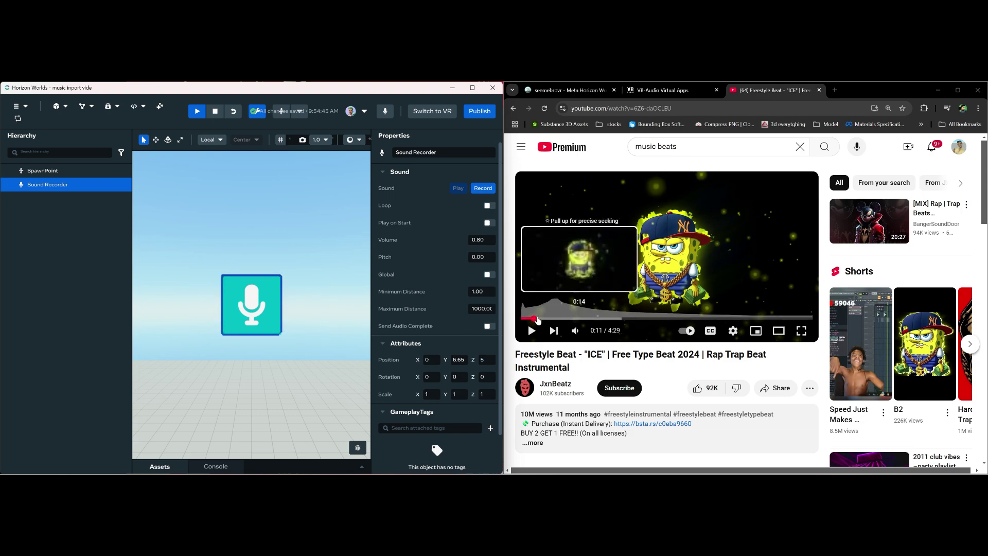
- Rewind the beat to 0:00, record about 12 seconds into the Sound Recorder, then pause
{"action": "left_click_drag", "start_coordinate": [538, 320], "coordinate": [495, 317]}
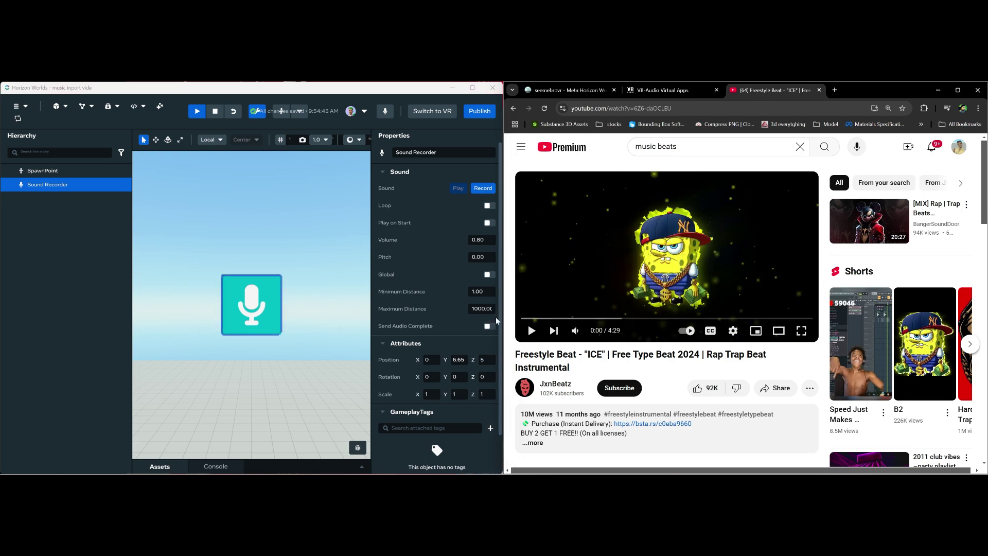
{"action": "left_click", "coordinate": [559, 225]}
{"action": "left_click", "coordinate": [482, 187]}
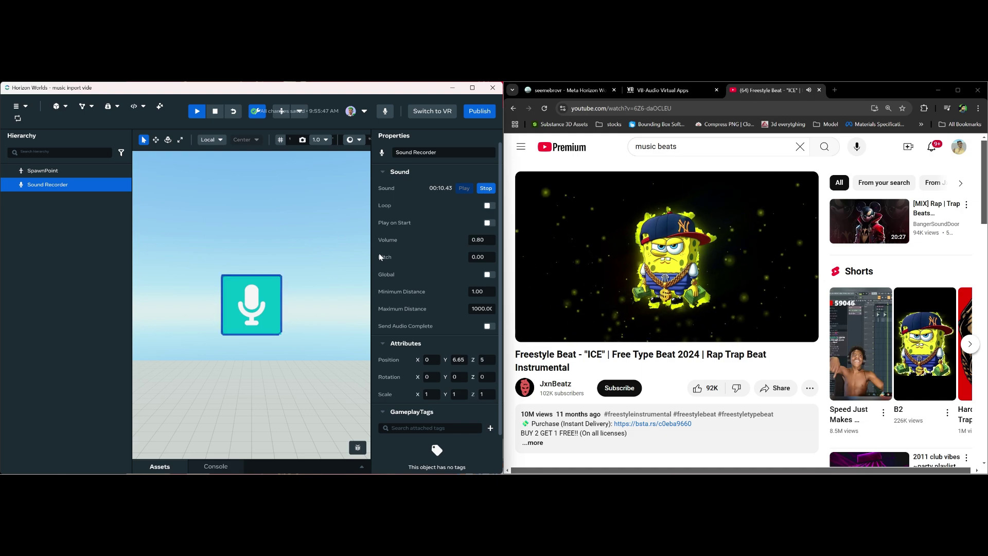
{"action": "left_click", "coordinate": [486, 189]}
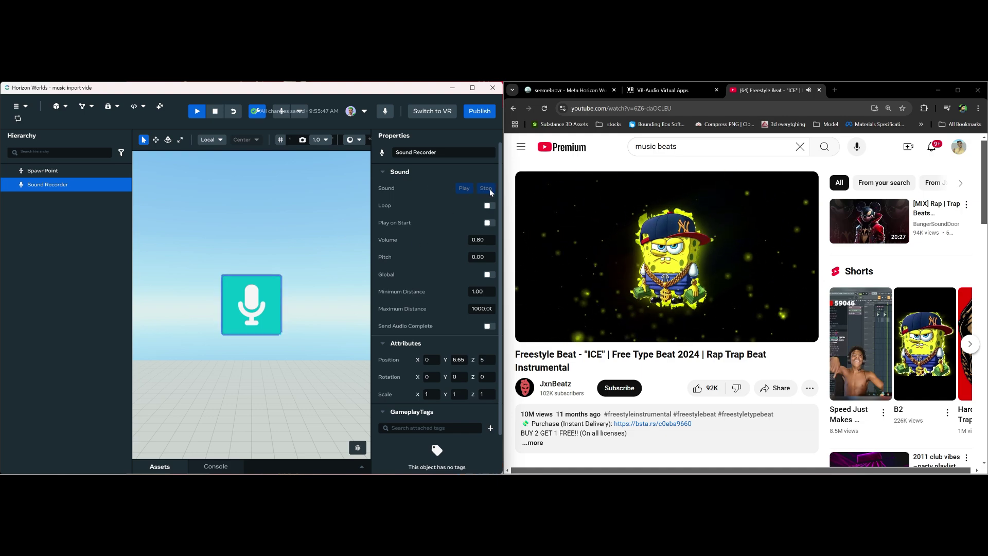
{"action": "left_click", "coordinate": [597, 273]}
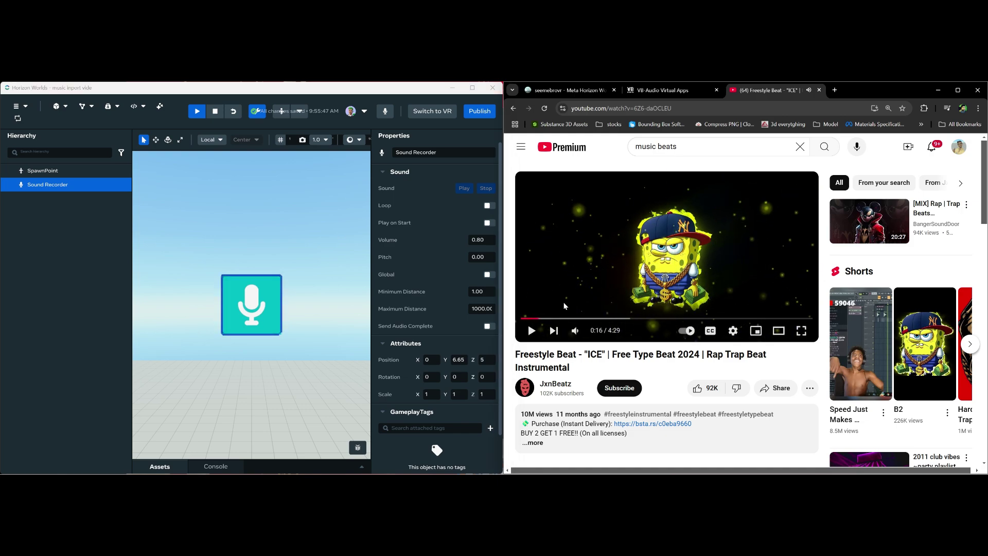
- Play back and stop the recorded beat, then enter preview mode and walk the avatar forward
{"action": "left_click", "coordinate": [281, 284]}
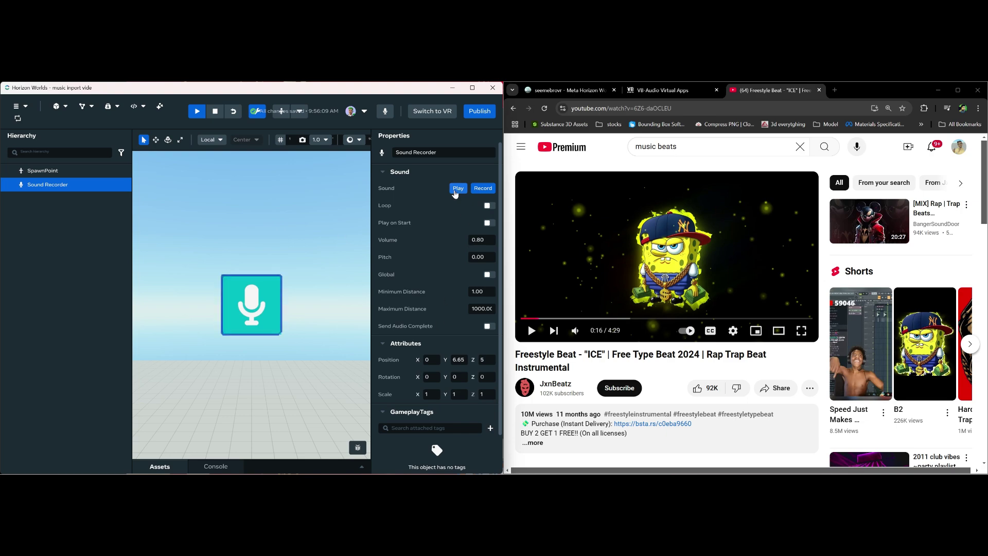
{"action": "left_click", "coordinate": [457, 189]}
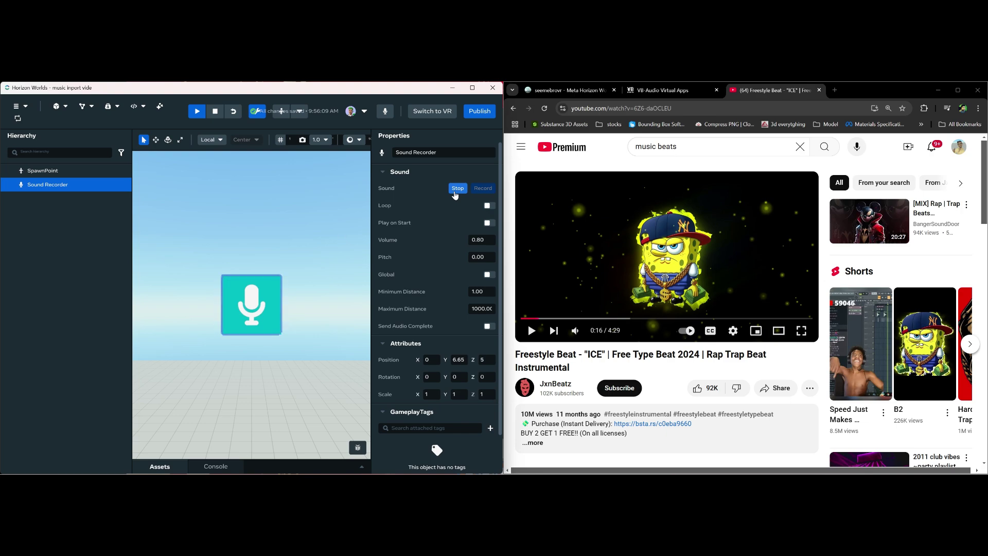
{"action": "left_click", "coordinate": [456, 188]}
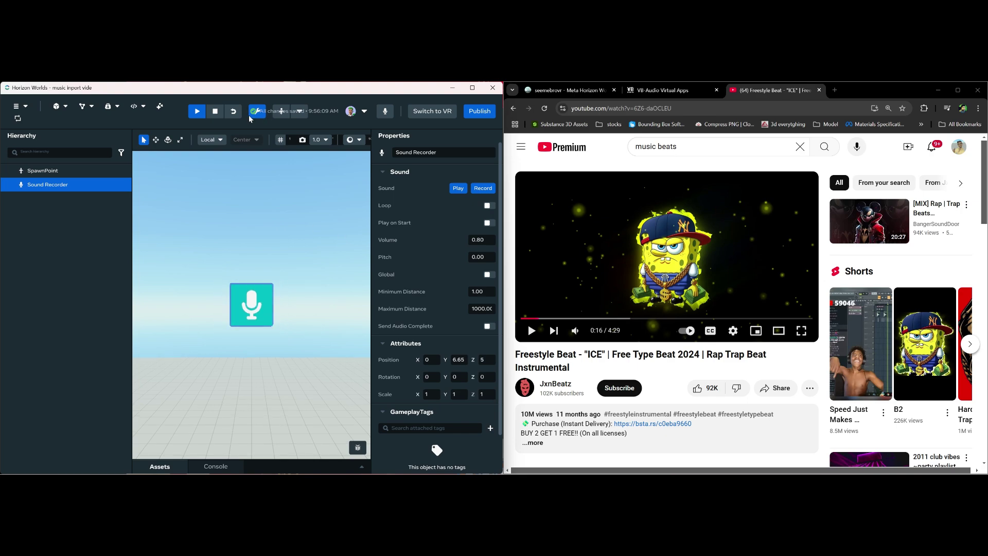
{"action": "left_click", "coordinate": [282, 111]}
{"action": "key", "text": "w"}
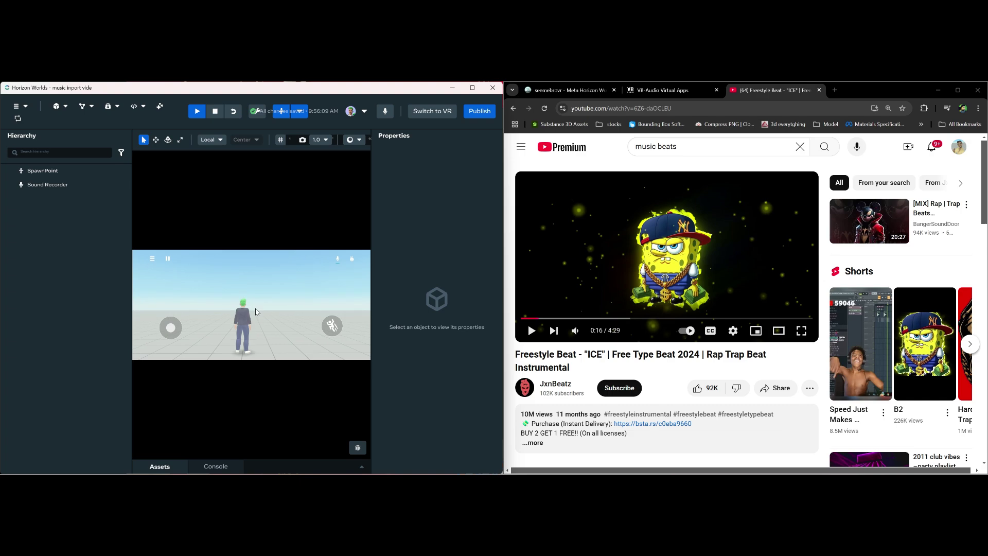